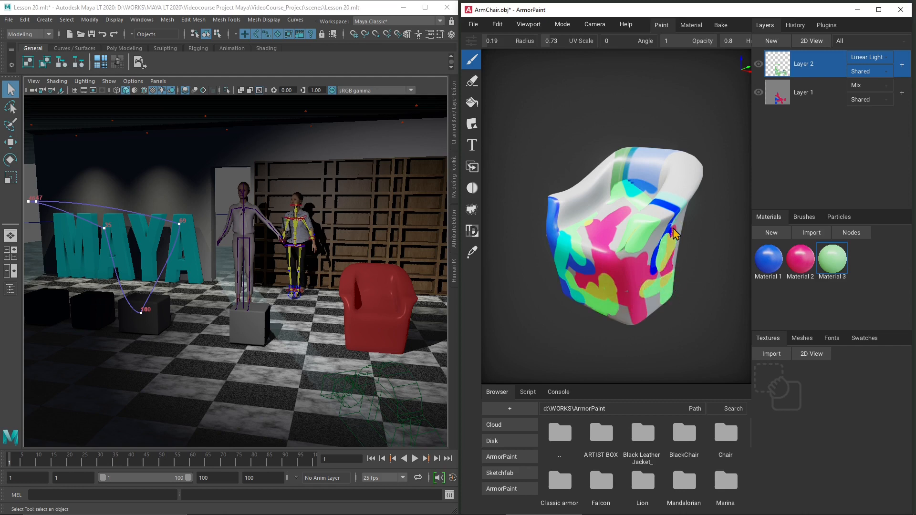
mouse_move(569, 299)
middle_mouse_down()
mouse_move(576, 307)
mouse_move(564, 305)
middle_mouse_up()
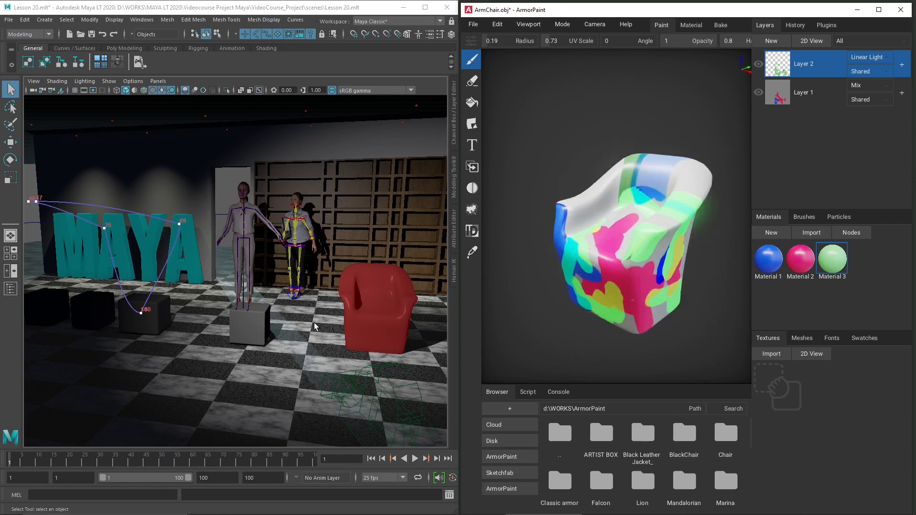
left_click_drag(369, 304, 266, 316, "alt")
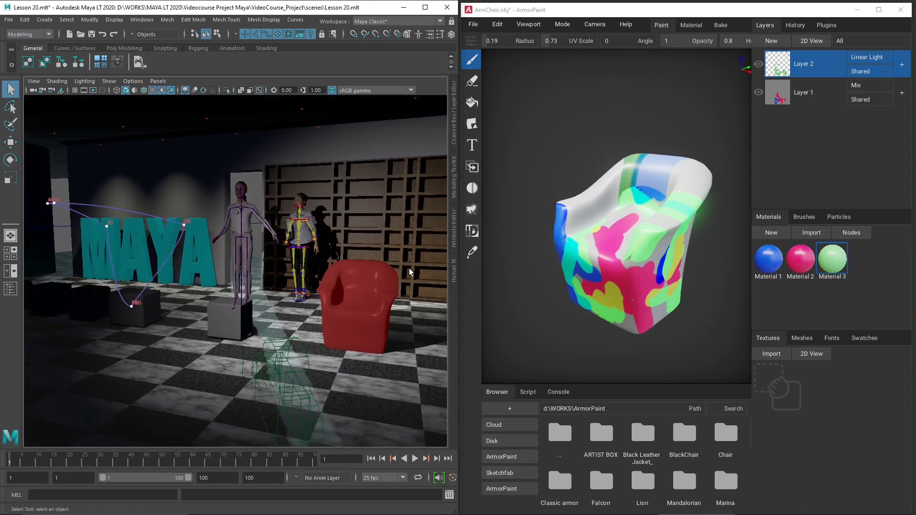
left_click(353, 308)
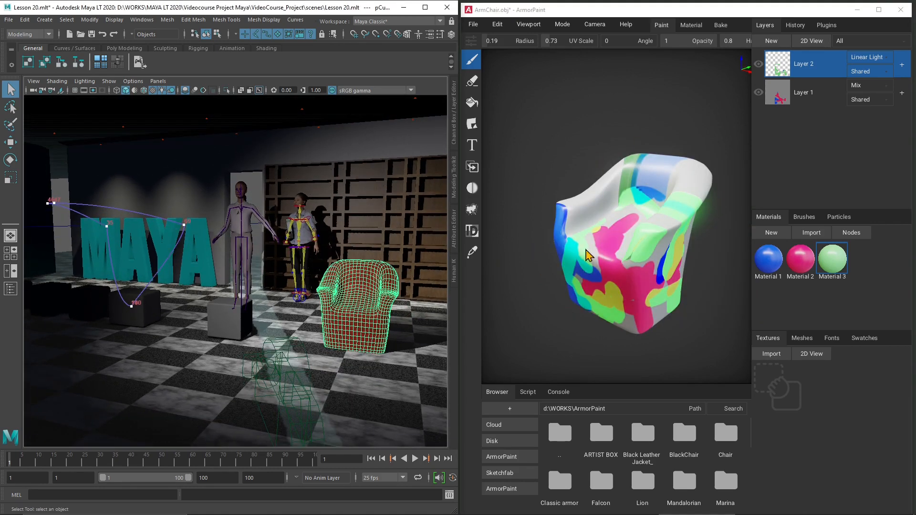
left_click(581, 229)
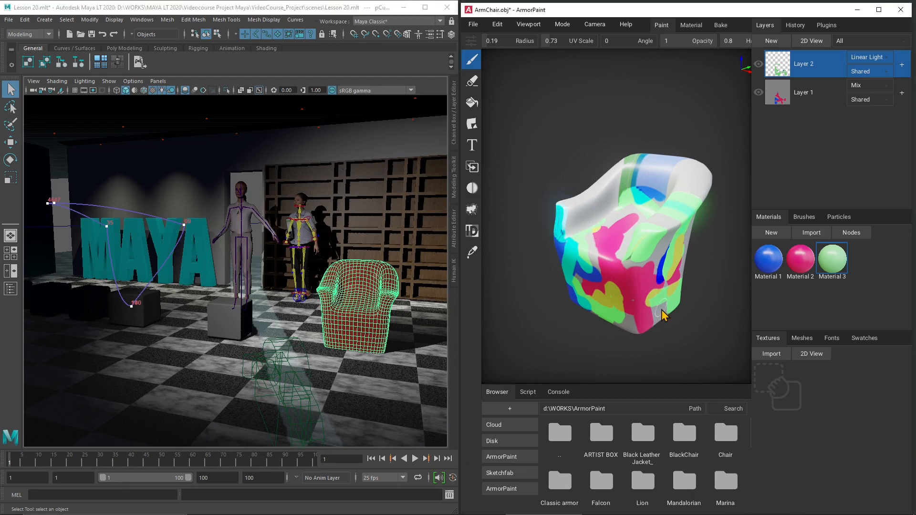
- Start a new project from the rounded_cube template with a 1:1 aspect ratio
left_click(474, 25)
left_click(491, 40)
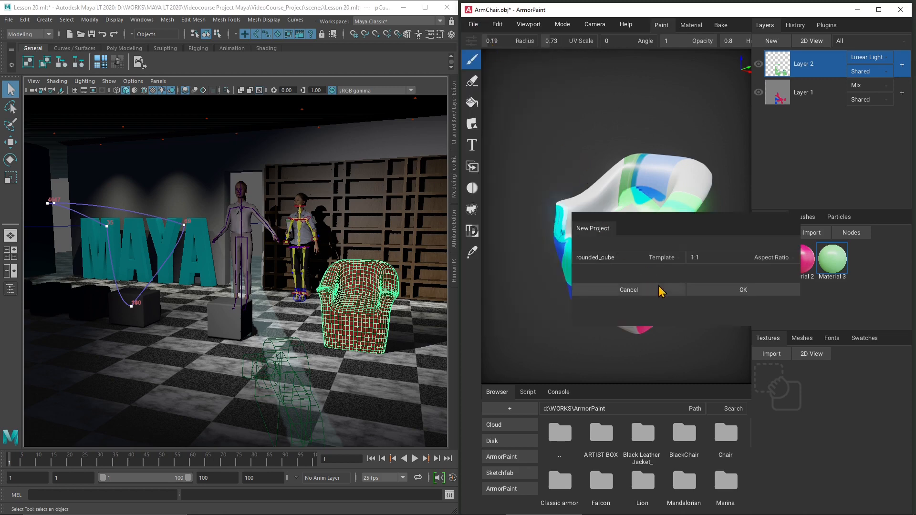
left_click(706, 294)
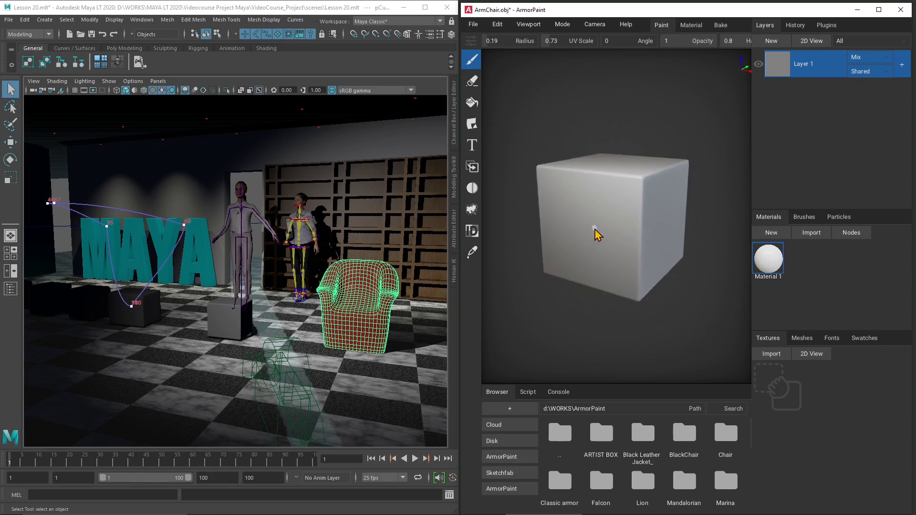
- Paint a few small test dabs on the front face of the cube
right_click_drag(570, 261, 585, 285)
left_click(597, 245)
left_click(596, 213)
left_click(601, 211)
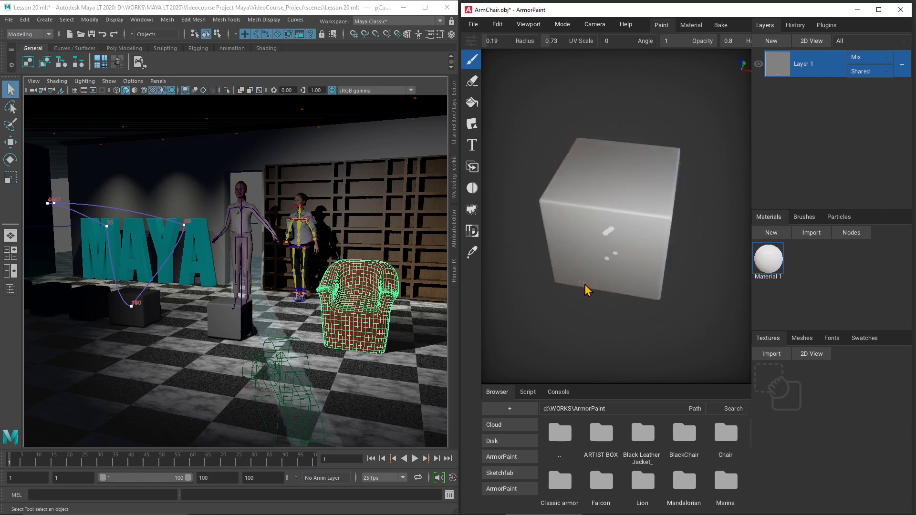
right_click_drag(617, 251, 590, 230)
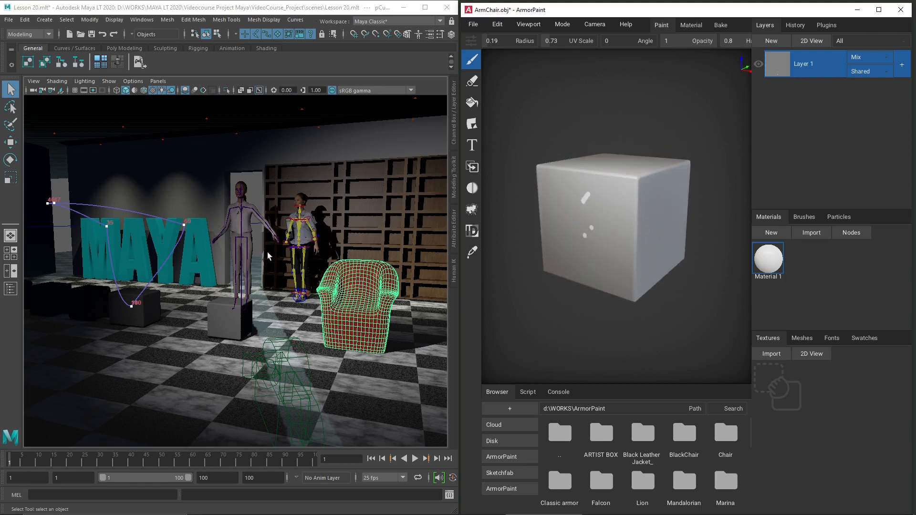
- Switch to Maya, look over the whole scene, play its animation and return the timeline to frame 1
left_click(378, 148)
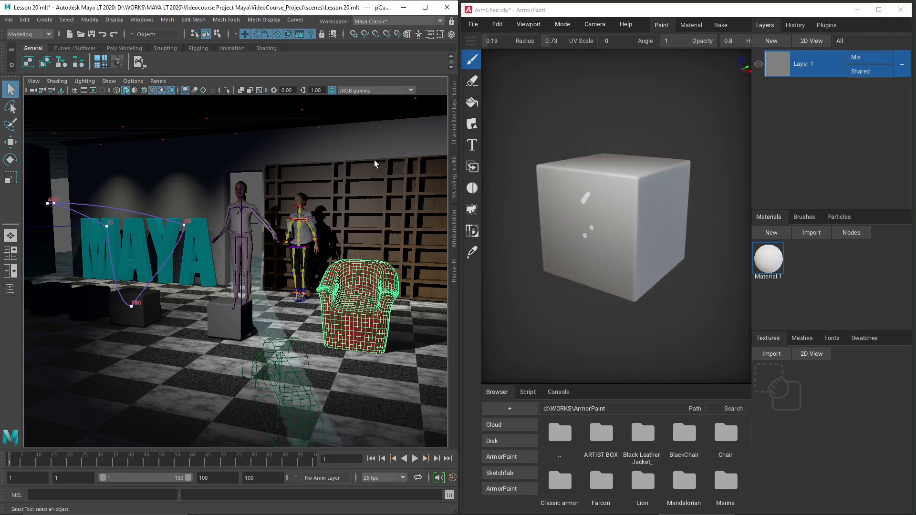
left_click(333, 337)
left_click_drag(290, 352, 255, 329, "alt")
scroll(296, 348, "down", 8)
left_click(228, 223)
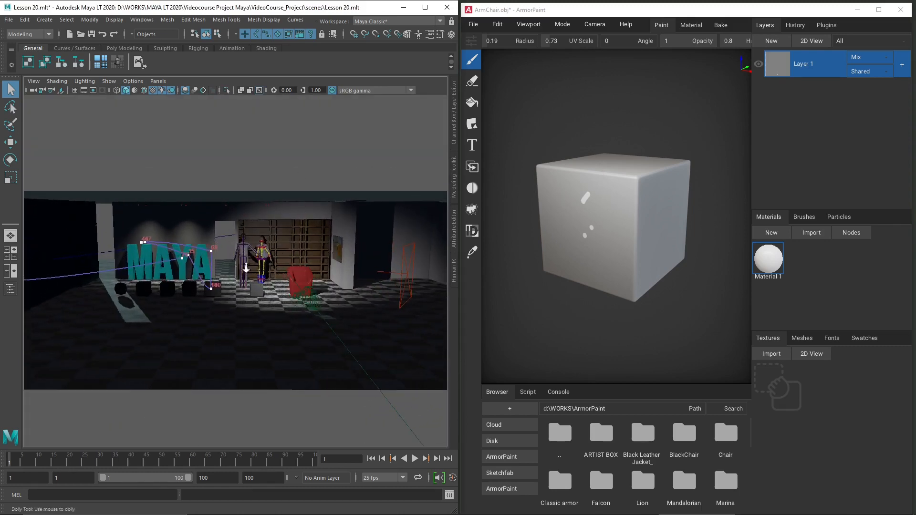
scroll(245, 267, "up", 6)
left_click_drag(167, 381, 143, 396, "alt")
key("alt+v")
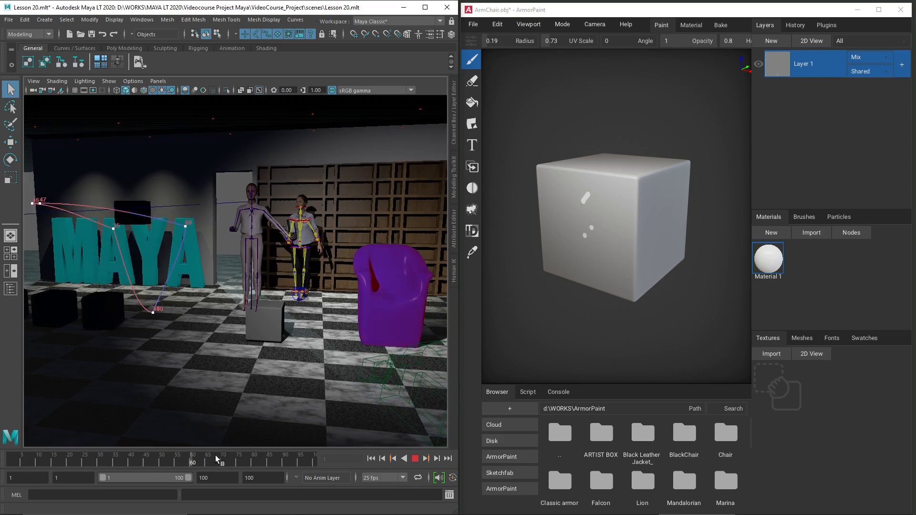
left_click_drag(134, 461, 2, 454)
- Select the armchair in the scene and open the options for exporting the selection
mouse_move(300, 299)
left_mouse_down("alt")
mouse_move(275, 312)
mouse_move(262, 302)
mouse_move(303, 309)
left_mouse_up("alt")
left_click(305, 309)
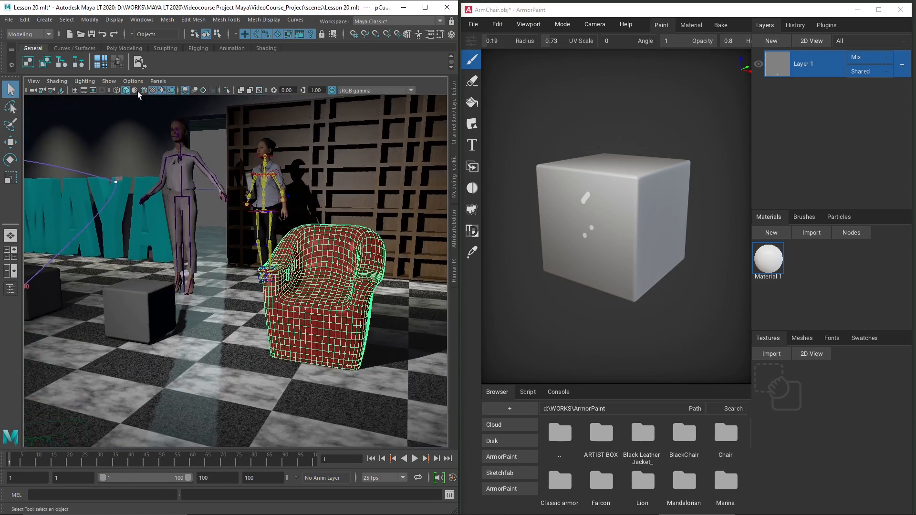
left_click(9, 20)
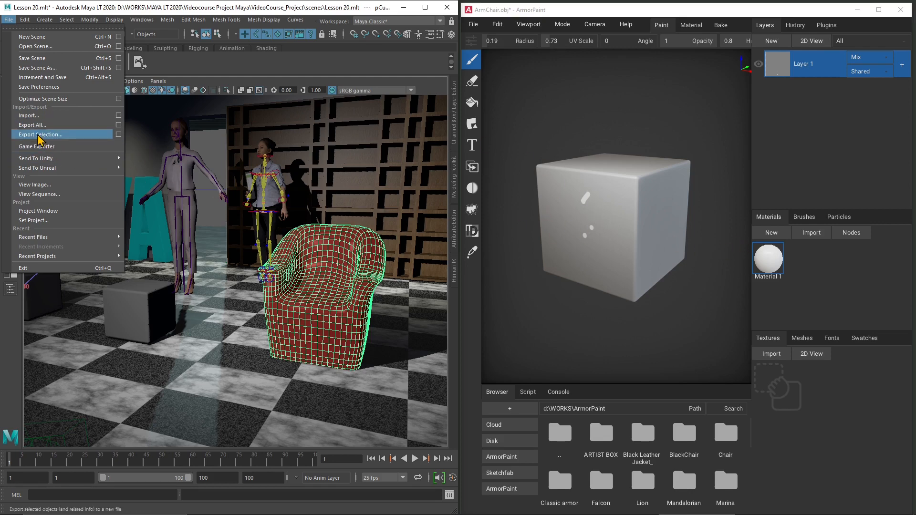
left_click(119, 135)
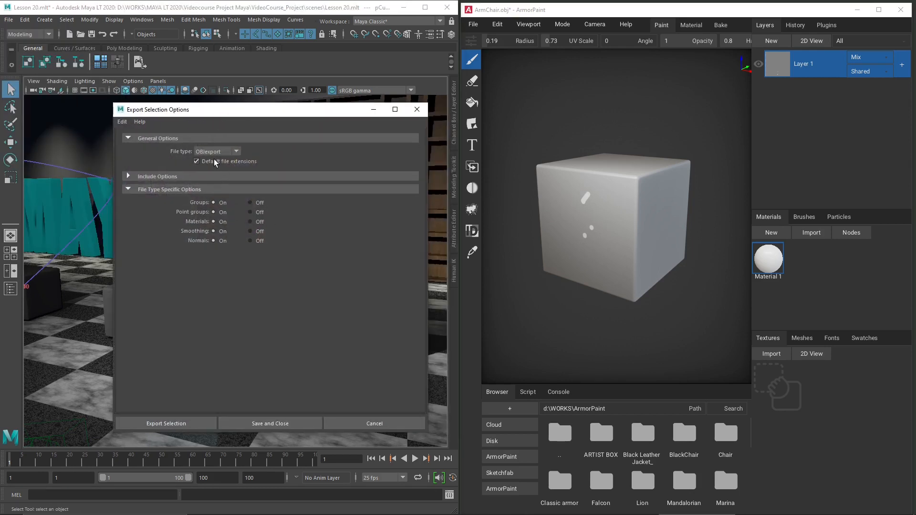
- Look at the include options and switch the export file type to FBX export and back to OBJexport
left_click(219, 177)
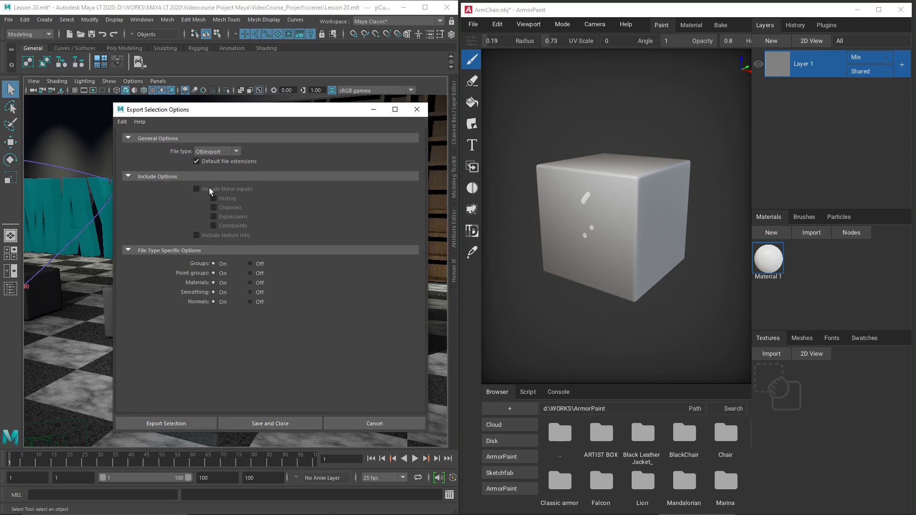
left_click(214, 151)
left_click(213, 176)
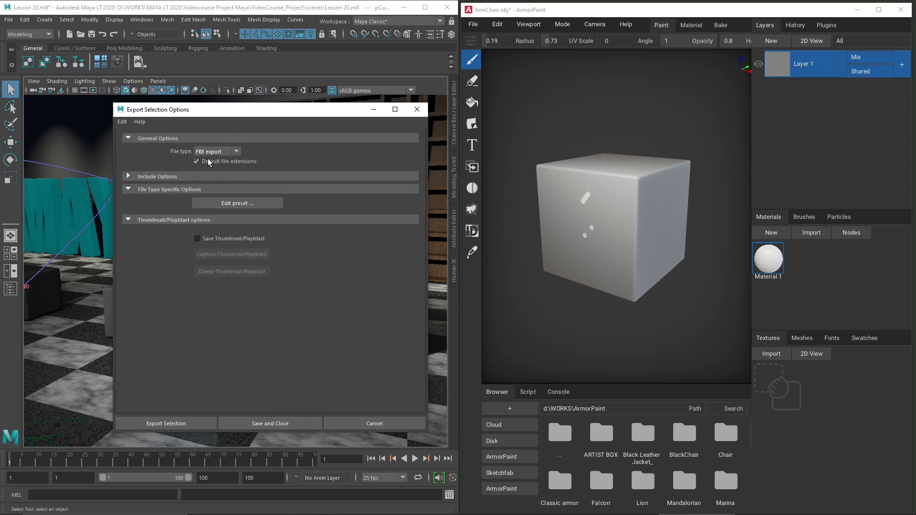
left_click(207, 151)
left_click(214, 159)
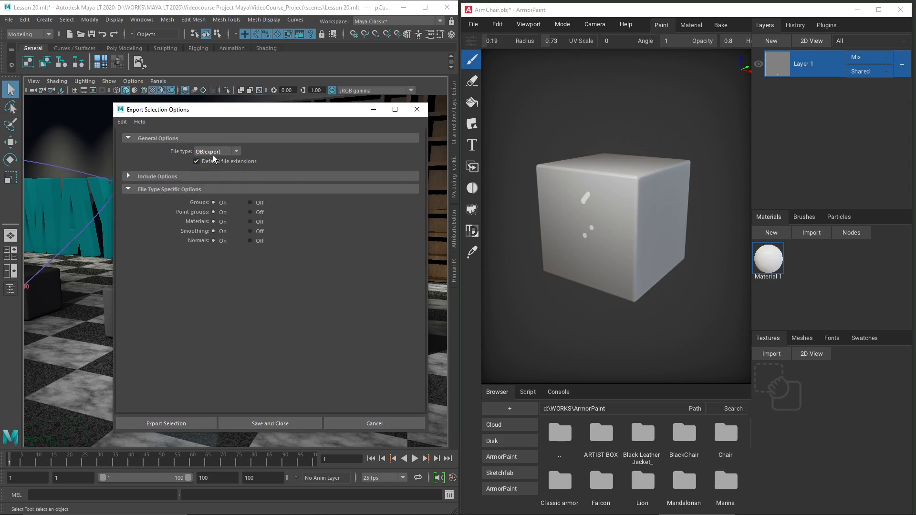
left_click(601, 231)
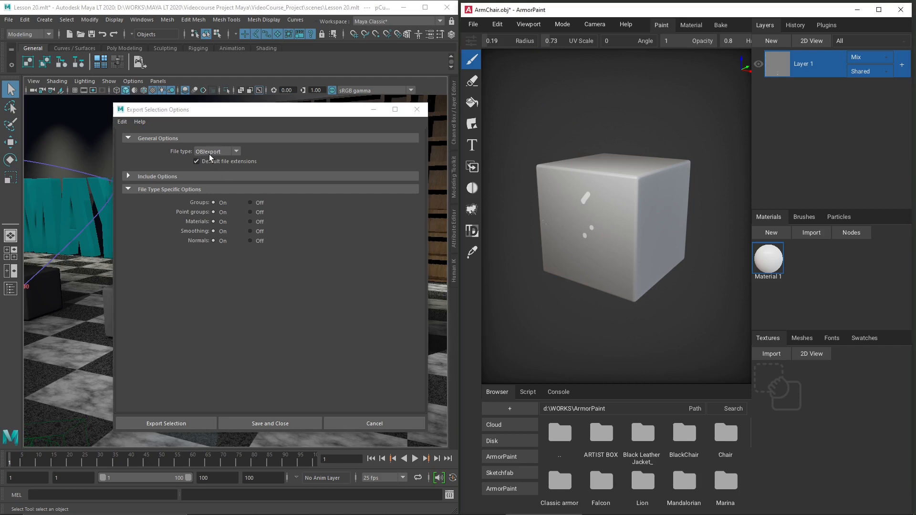
- Export the selected armchair to the Exports folder as ArmChair.obj, replacing the existing file
left_click(208, 423)
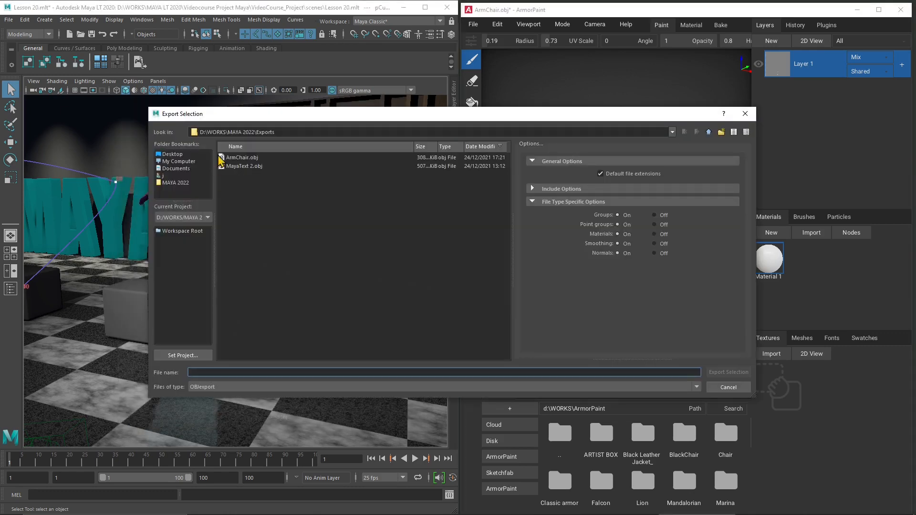
left_click(246, 158)
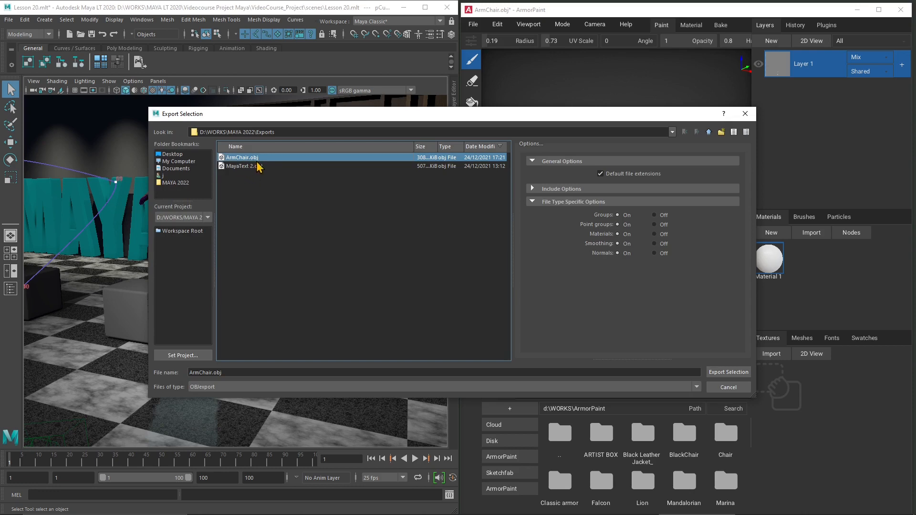
left_click(723, 373)
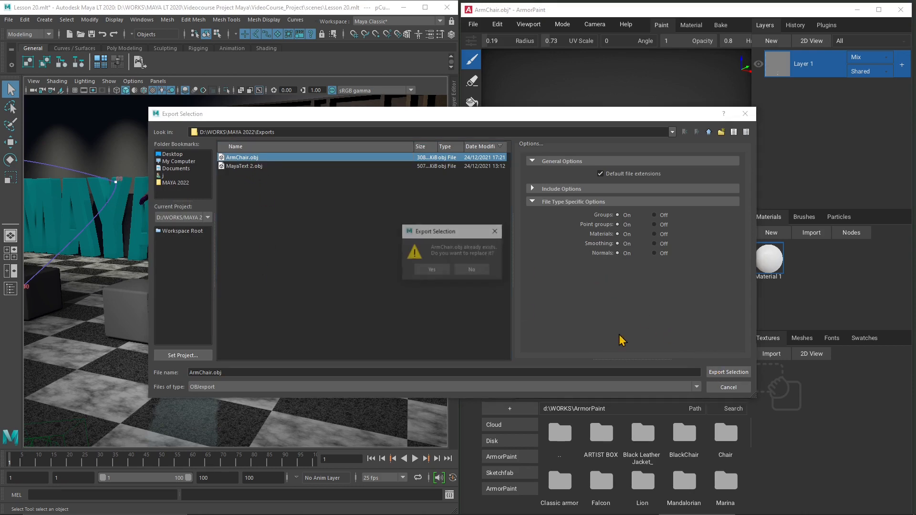
left_click(432, 270)
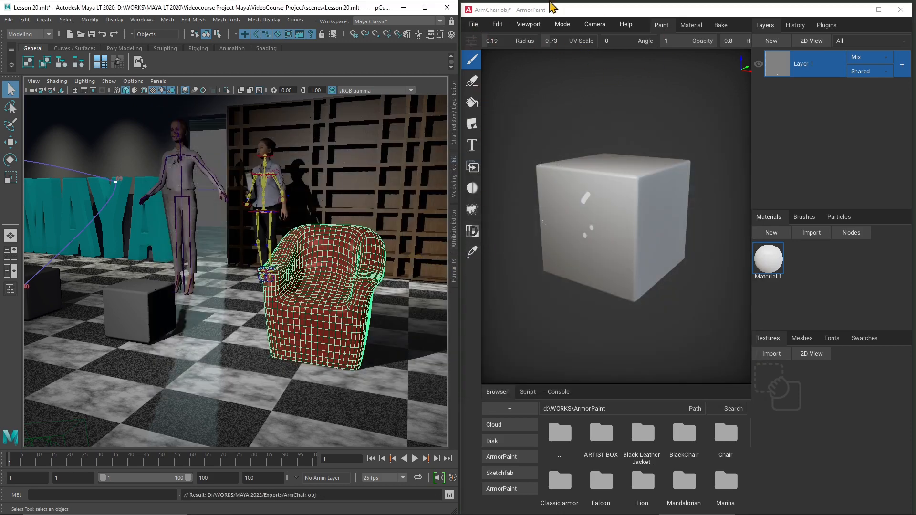
- Switch to ArmorPaint and import the ArmChair mesh from the Exports folder, split by object
left_click(570, 14)
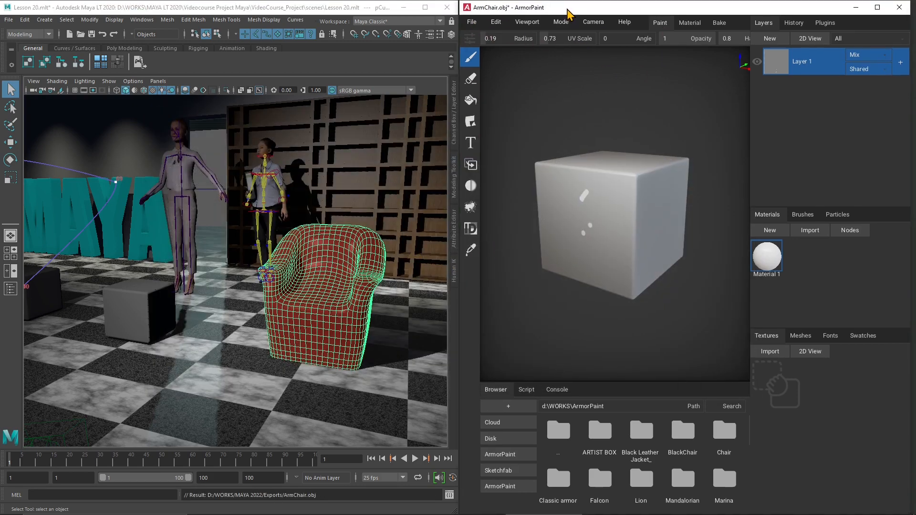
left_click_drag(909, 125, 912, 125)
left_click(472, 22)
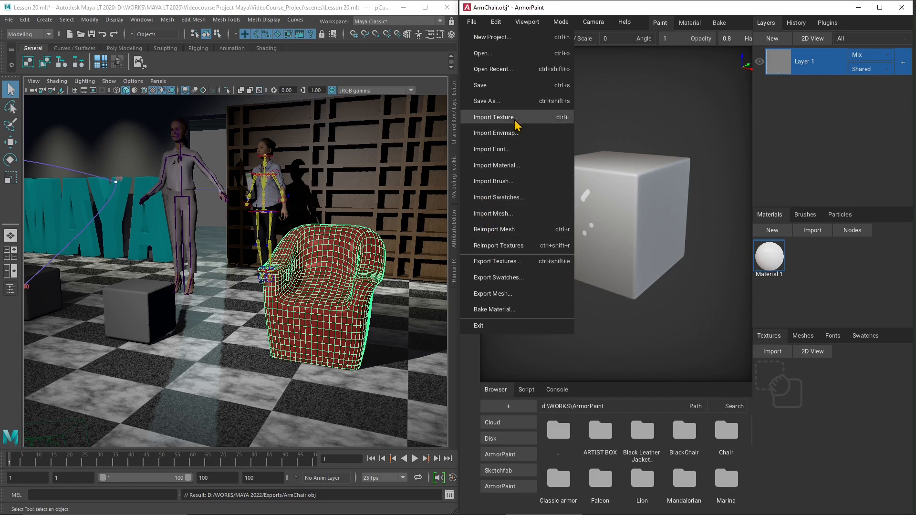
left_click(494, 214)
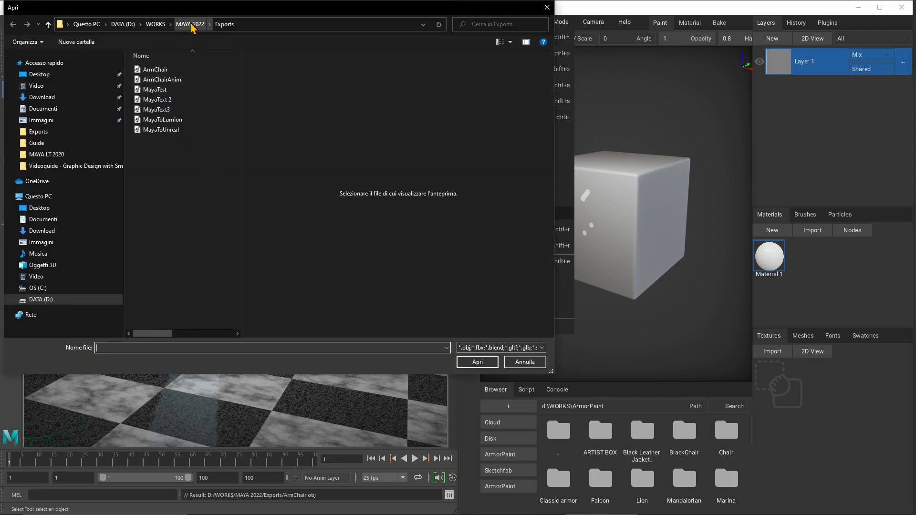
left_click(158, 69)
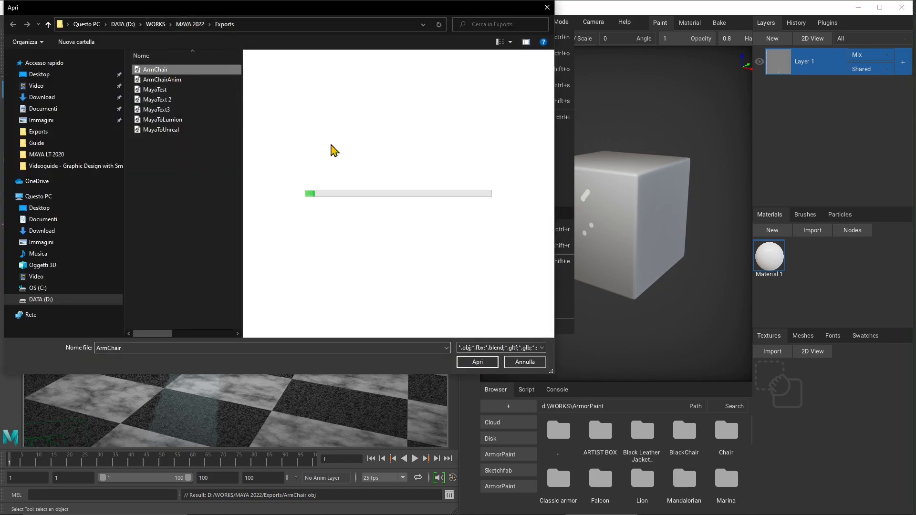
left_click(495, 361)
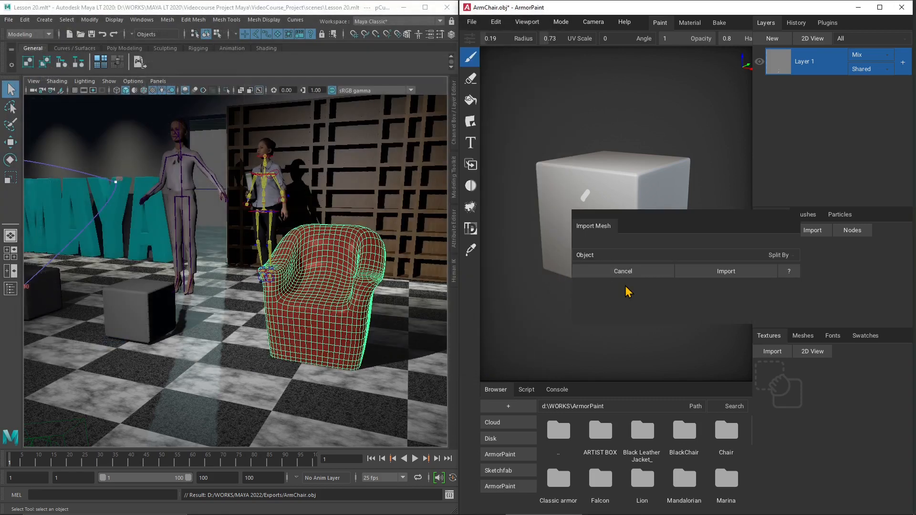
left_click(709, 272)
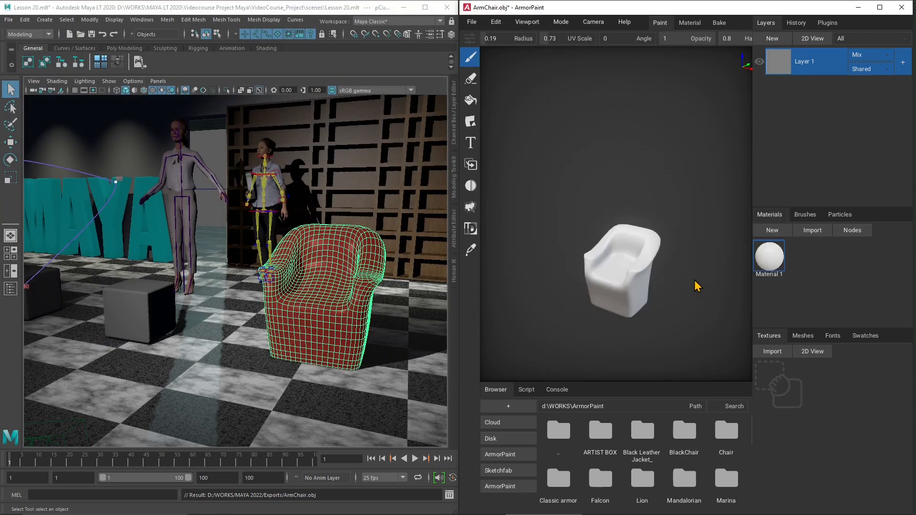
- Add three new paint layers above Layer 1 for the imported armchair
scroll(626, 317, "up", 5)
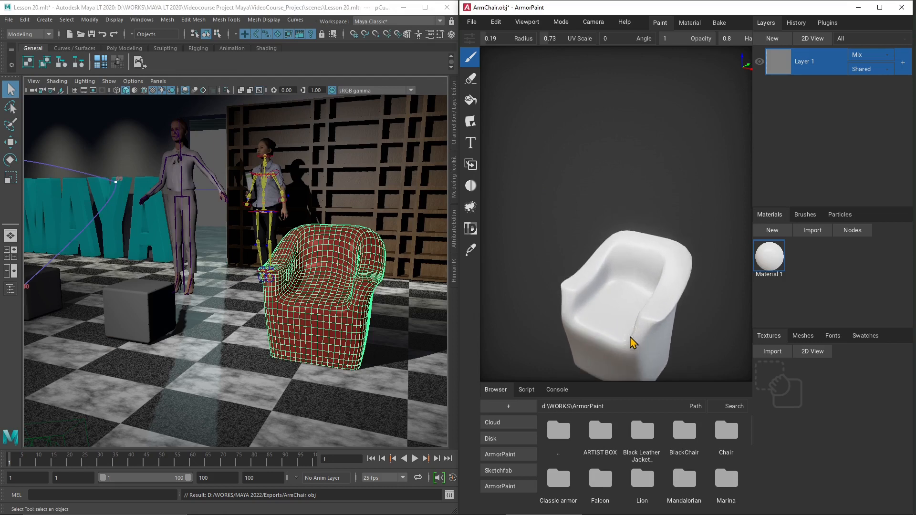
mouse_move(630, 337)
middle_mouse_down()
mouse_move(618, 286)
mouse_move(631, 314)
mouse_move(630, 331)
mouse_move(628, 322)
mouse_move(616, 337)
middle_mouse_up()
scroll(627, 322, "up", 4)
scroll(626, 318, "up", 2)
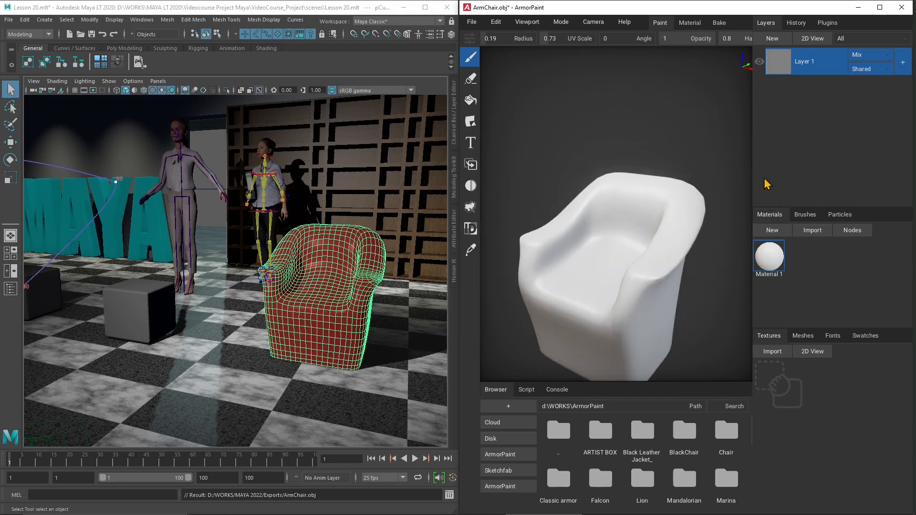
left_click(777, 40)
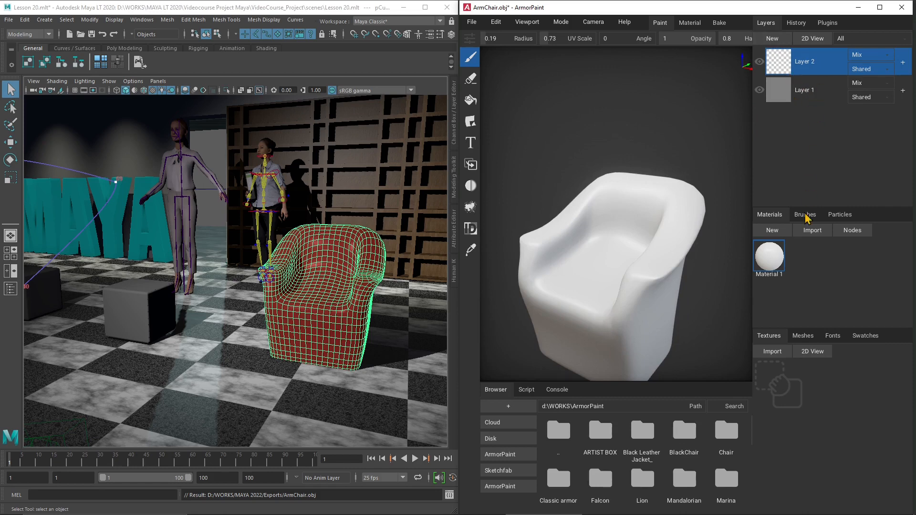
left_click(772, 39)
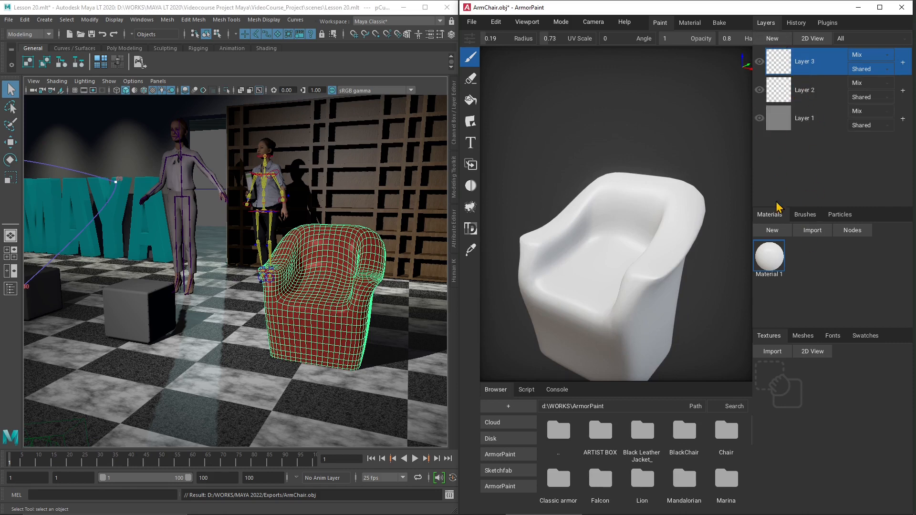
left_click(772, 41)
- Select the layers one after another, finishing with Layer 1 as the active layer
left_click(787, 153)
left_click(785, 118)
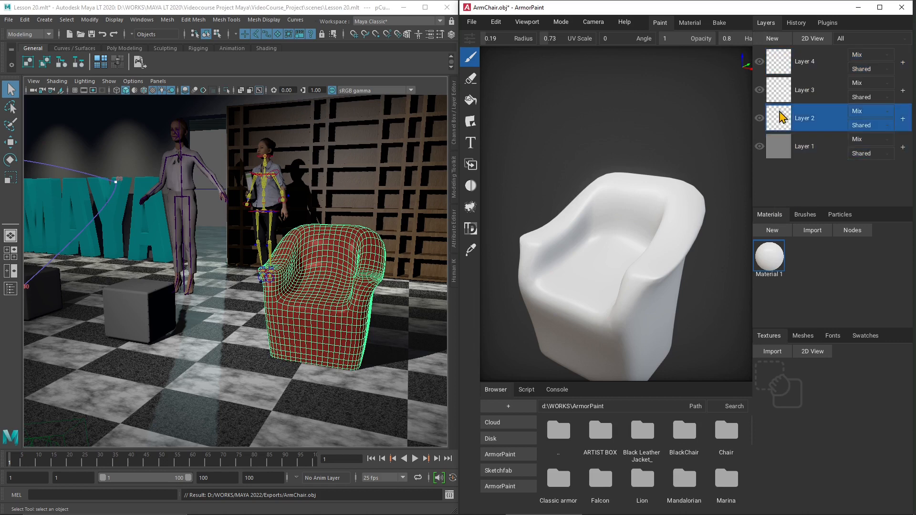
left_click(785, 92)
left_click(782, 63)
left_click(787, 143)
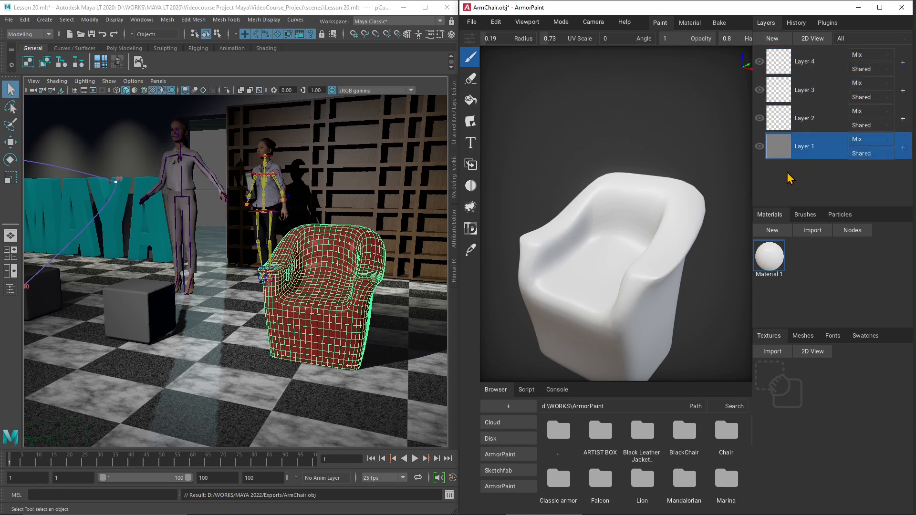
right_click_drag(651, 308, 655, 302)
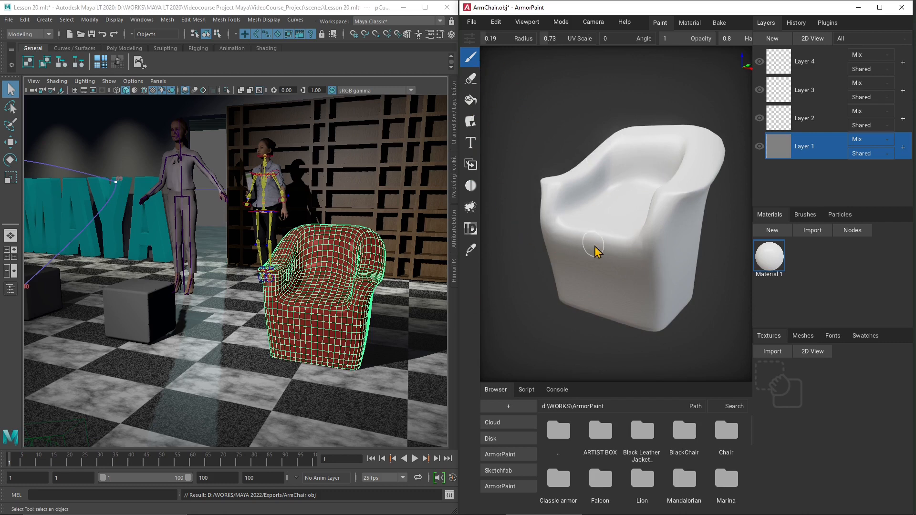
- Paint a single dab of the white Material 1 on the armchair's seat with the Brush tool
right_click_drag(604, 256, 616, 253)
middle_click_drag(612, 247, 603, 242)
right_click_drag(603, 242, 607, 243)
key("super+space")
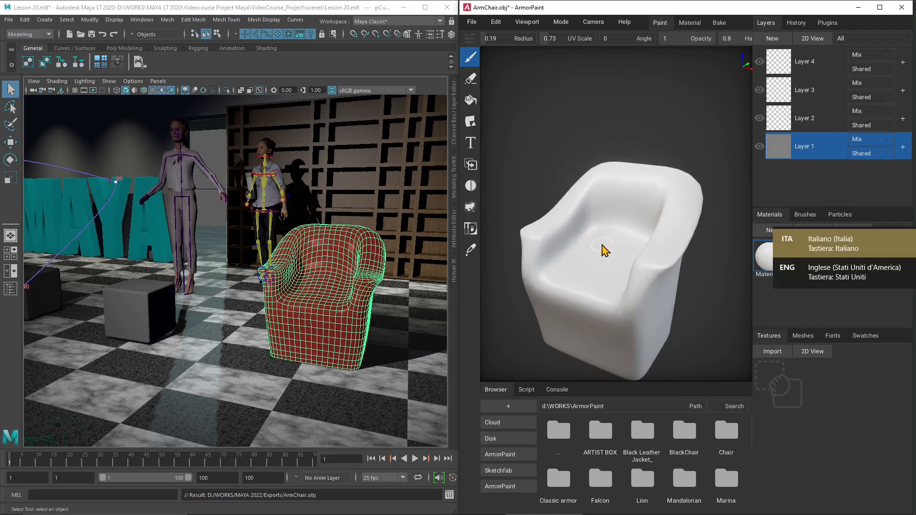
left_click(602, 246)
middle_click_drag(599, 274, 600, 276)
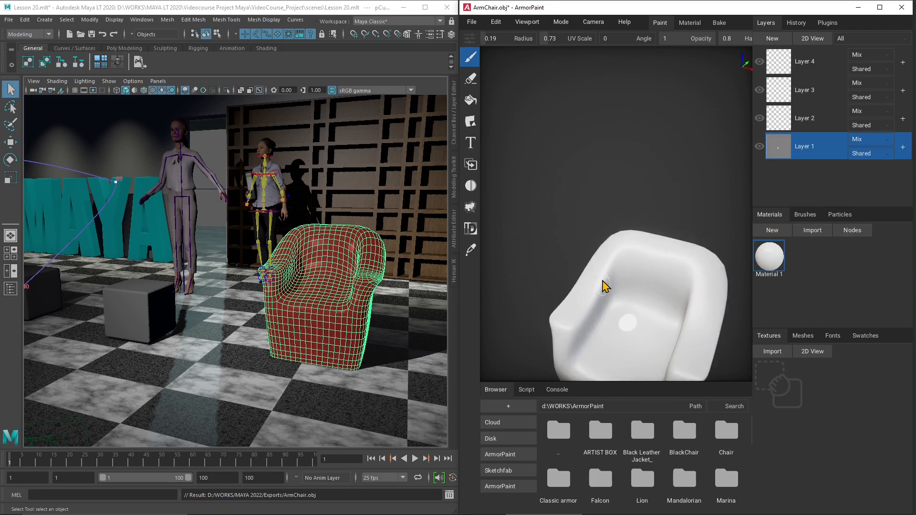
right_click_drag(600, 245, 615, 256)
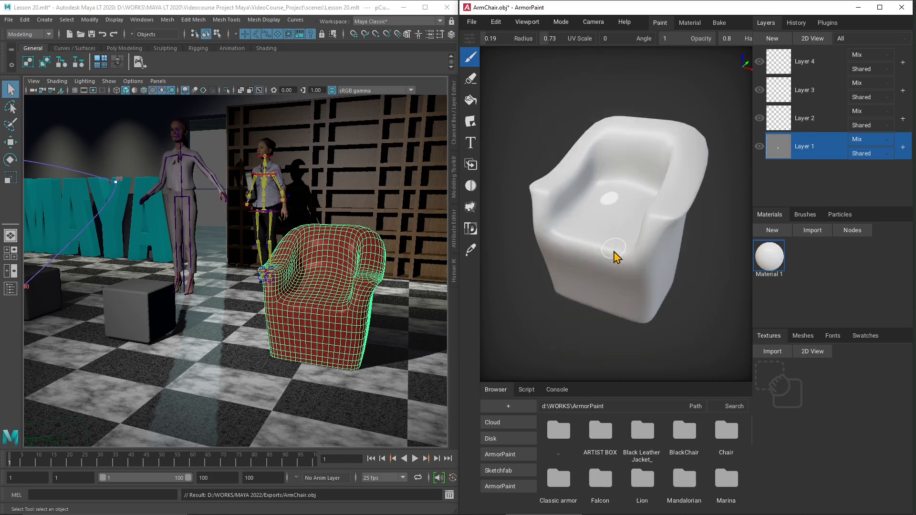
middle_click_drag(614, 252, 614, 258)
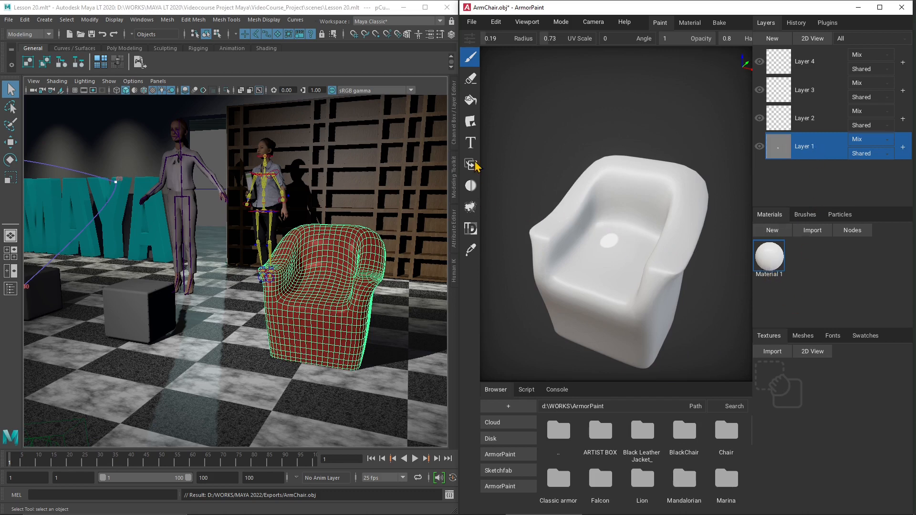
- Fill the armchair with white Material 1, recolour the material to crimson RGB 0.8, 0, 0.27, and fill the armchair again
left_click(476, 104)
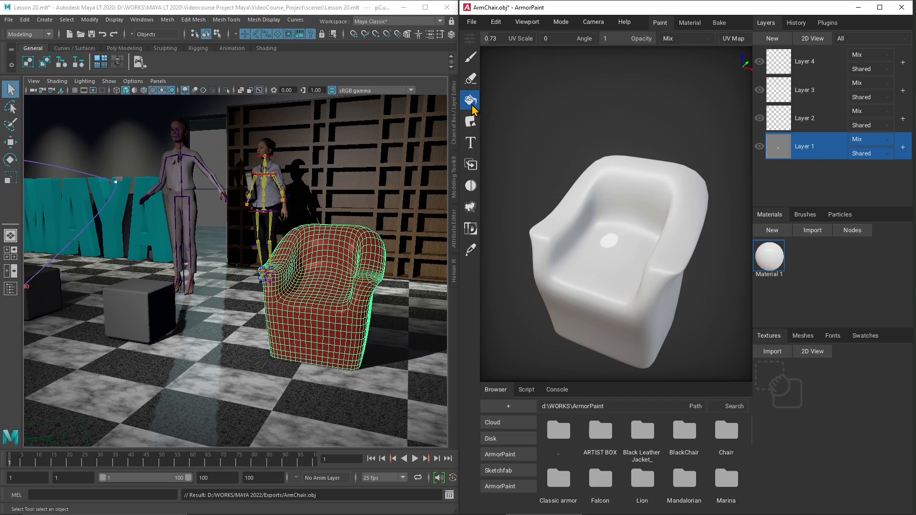
left_click(662, 268)
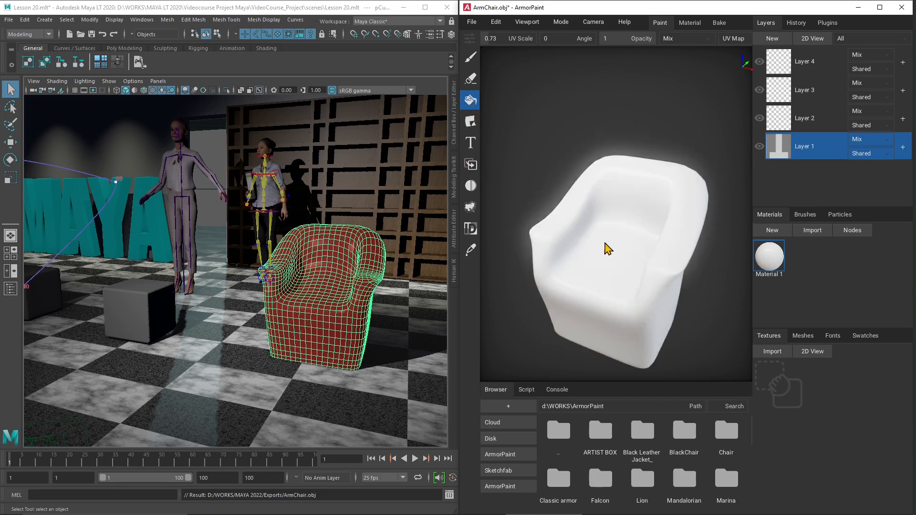
double_click(777, 264)
left_click_drag(738, 182, 725, 190)
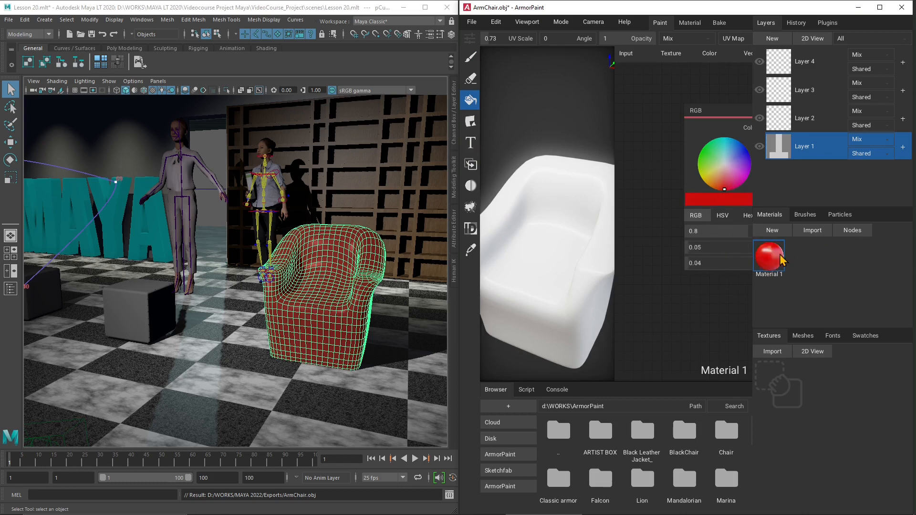
mouse_move(719, 210)
left_mouse_down()
mouse_move(737, 202)
mouse_move(732, 212)
mouse_move(744, 215)
left_mouse_up()
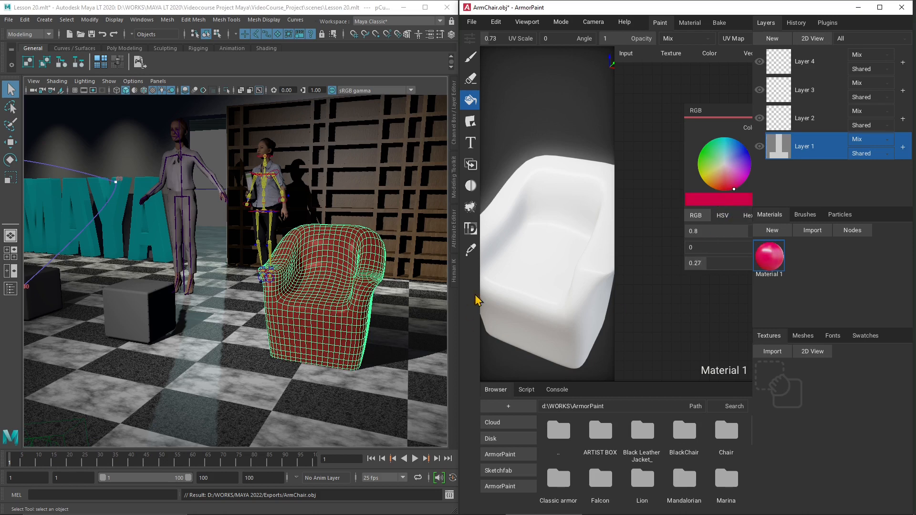
left_click(534, 288)
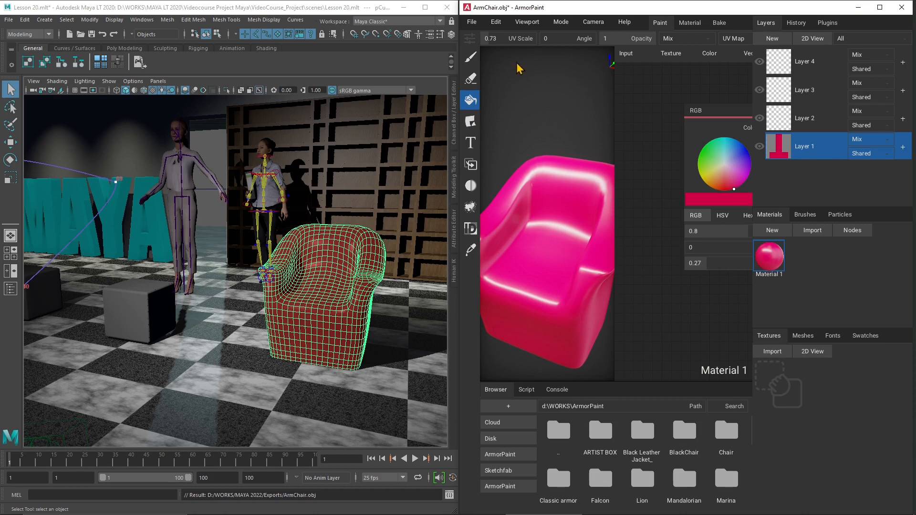
- Create a second material in default white and brush strokes of it across the armchair's front
left_click(471, 59)
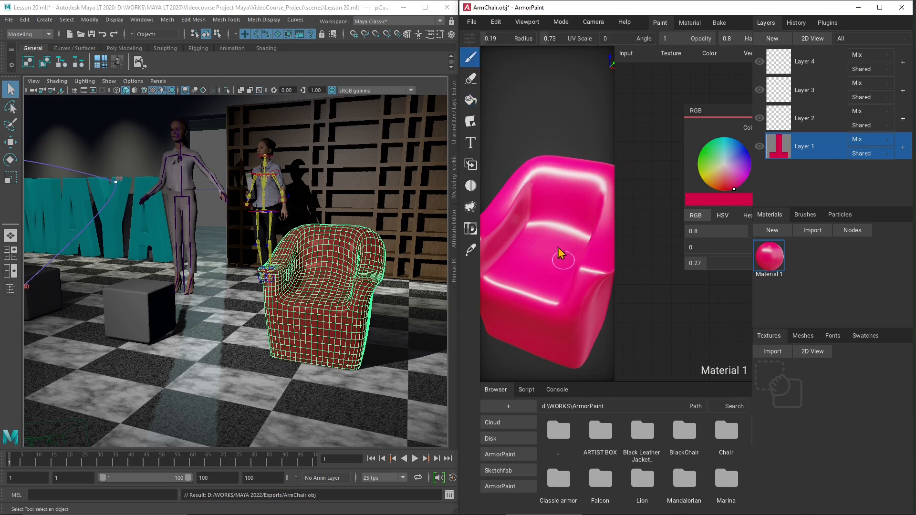
left_click(781, 231)
mouse_move(539, 308)
left_mouse_down()
mouse_move(557, 323)
mouse_move(589, 286)
mouse_move(556, 320)
mouse_move(523, 323)
mouse_move(499, 312)
left_mouse_up()
- Create a third material, colour it light green, and brush patches of it onto the armchair's front and seat
left_click(773, 231)
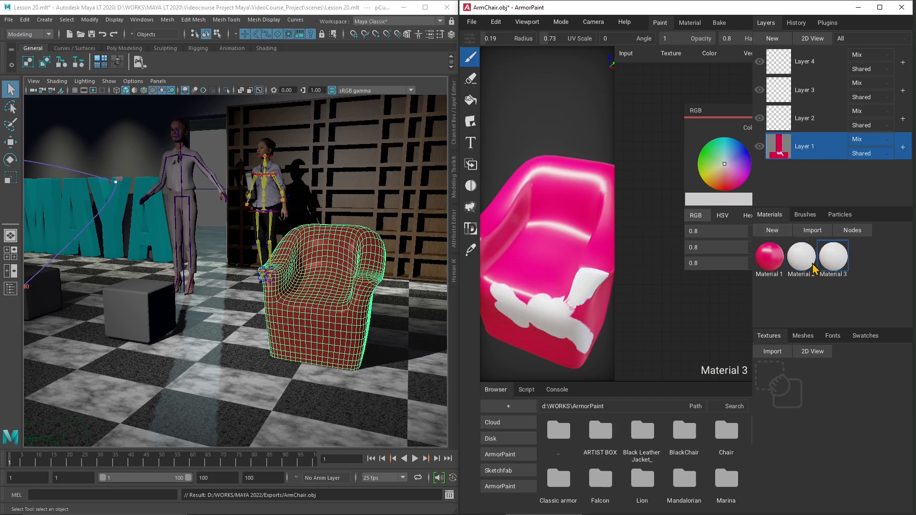
double_click(830, 262)
double_click(830, 259)
left_click(718, 153)
left_click_drag(714, 151, 711, 152)
mouse_move(499, 307)
left_mouse_down()
mouse_move(519, 210)
mouse_move(511, 214)
left_mouse_up()
- Recolour Material 3 to blue RGB 0.22, 0.35, 0.8 and brush it over the armchair's backrest, armrests, front and seat
left_click_drag(718, 173, 739, 150)
mouse_move(559, 203)
left_mouse_down()
mouse_move(592, 246)
mouse_move(597, 214)
mouse_move(599, 272)
mouse_move(588, 310)
mouse_move(548, 354)
mouse_move(502, 319)
left_mouse_up()
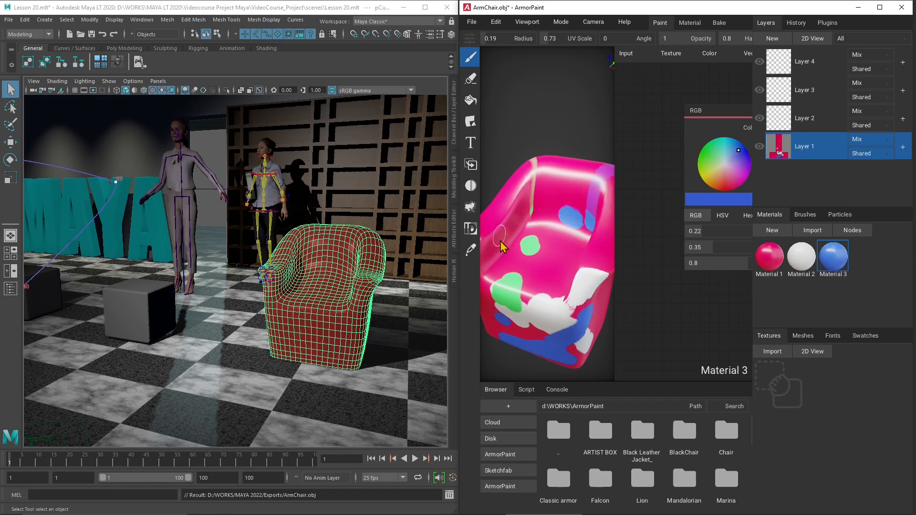
left_click(506, 260)
scroll(543, 274, "down", 1)
scroll(545, 278, "down", 3)
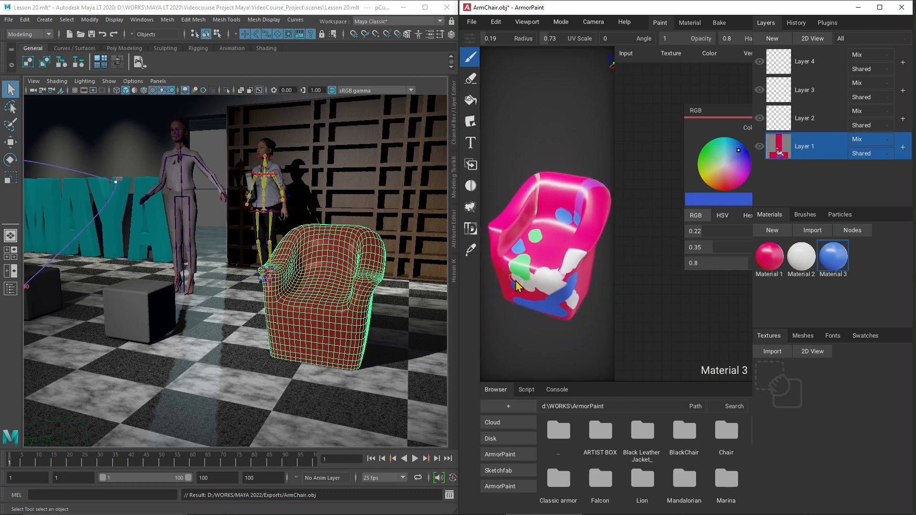
left_click_drag(494, 256, 567, 316)
left_click_drag(587, 285, 594, 241)
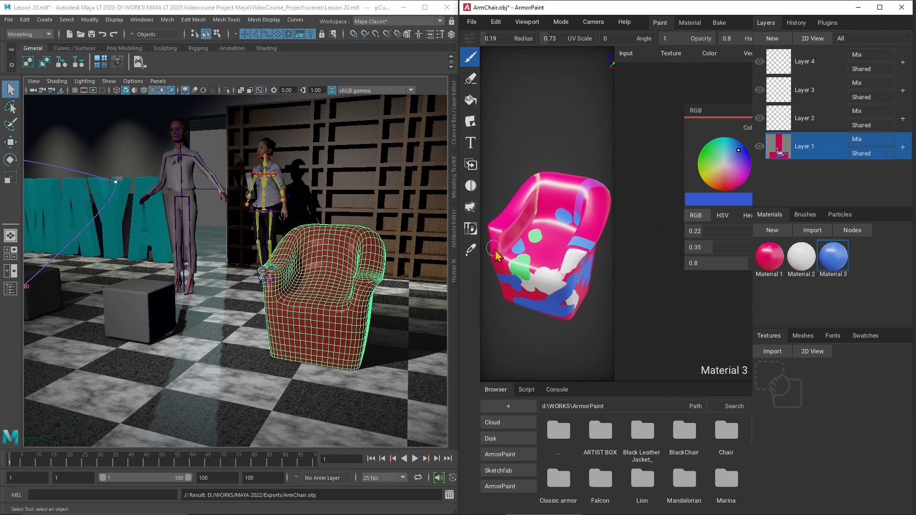
mouse_move(495, 256)
left_mouse_down()
mouse_move(500, 287)
mouse_move(530, 290)
mouse_move(551, 279)
mouse_move(553, 231)
mouse_move(535, 250)
left_mouse_up()
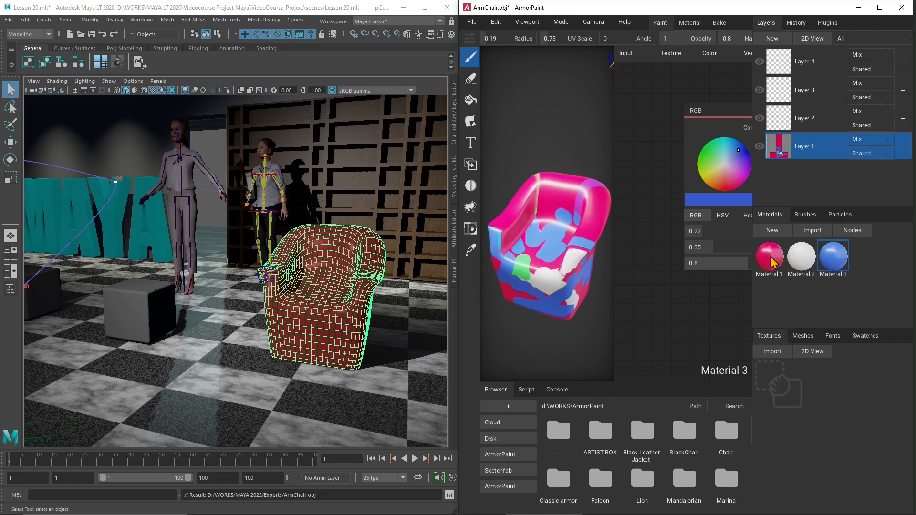
- Create a fourth material in green RGB 0.25, 0.8, 0.15 and brush it over the armchair's backrest and front
left_click(780, 231)
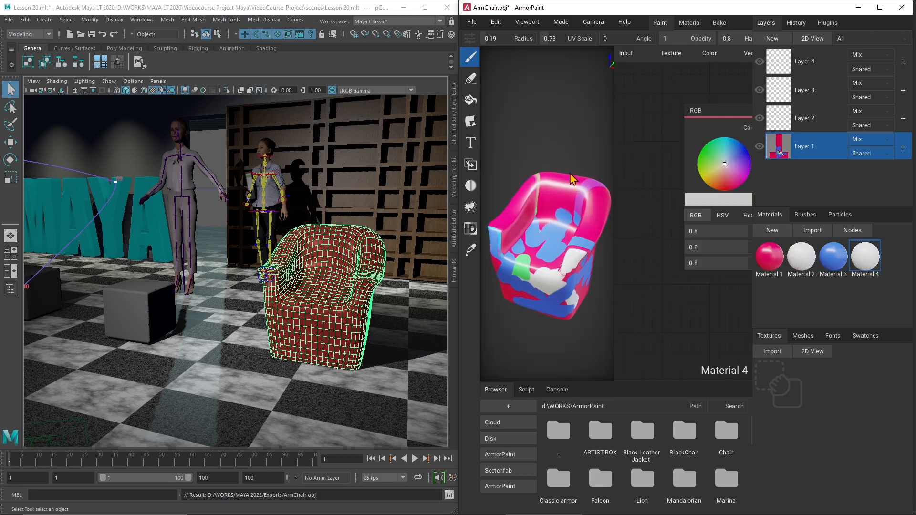
left_click_drag(713, 177, 704, 156)
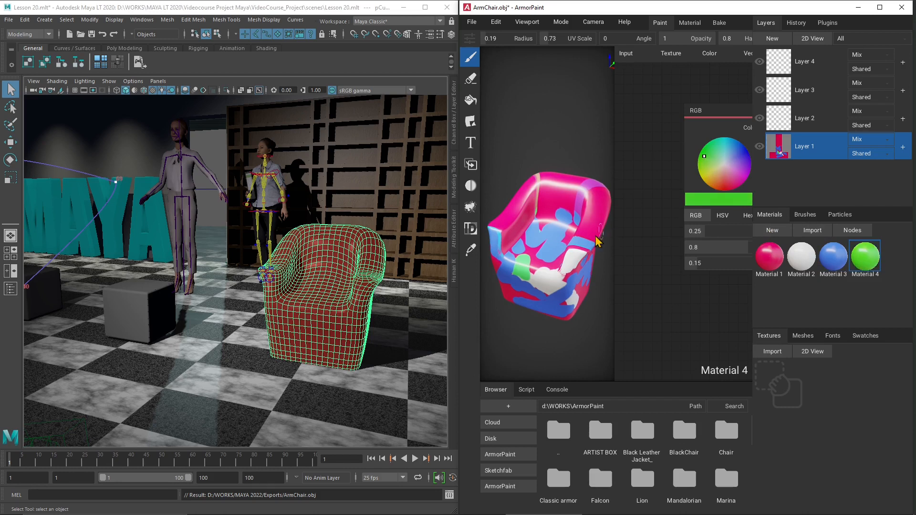
mouse_move(577, 225)
left_mouse_down()
mouse_move(548, 190)
mouse_move(555, 208)
mouse_move(581, 202)
mouse_move(590, 188)
left_mouse_up()
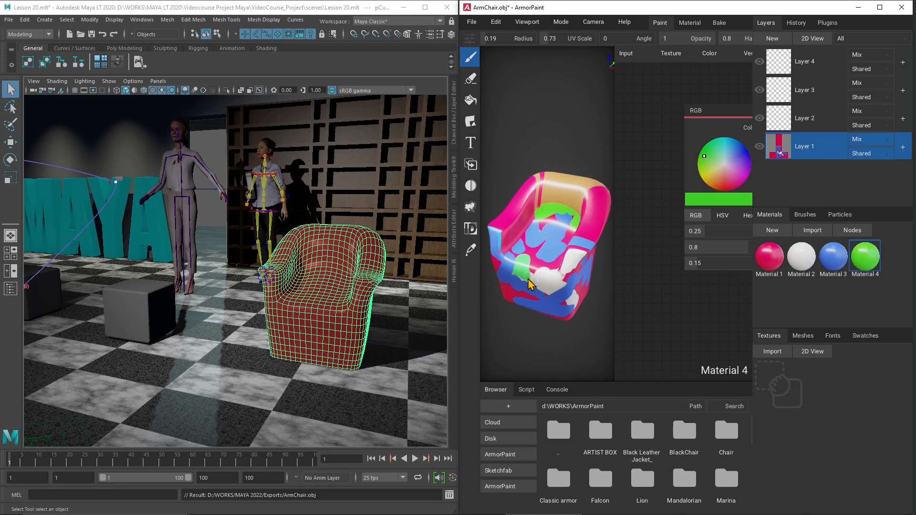
mouse_move(528, 285)
left_mouse_down()
mouse_move(529, 276)
mouse_move(508, 296)
mouse_move(511, 307)
mouse_move(579, 298)
mouse_move(590, 277)
left_mouse_up()
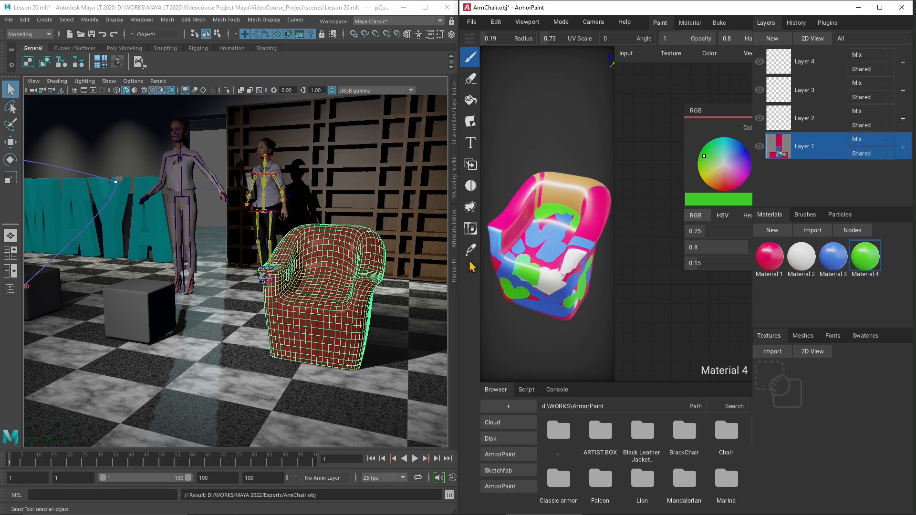
- Close the material node editor and compare the painted armchair with the original armchair in the Maya scene
key("Tab")
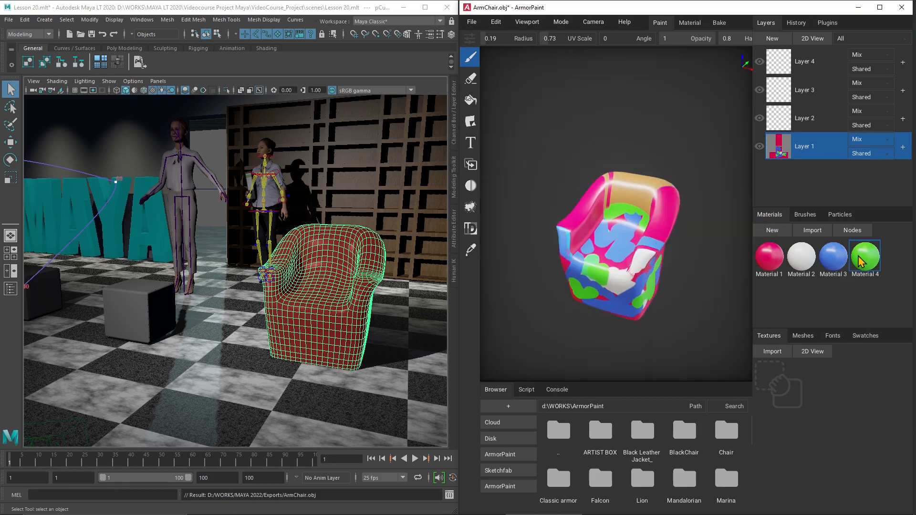
scroll(545, 284, "up", 5)
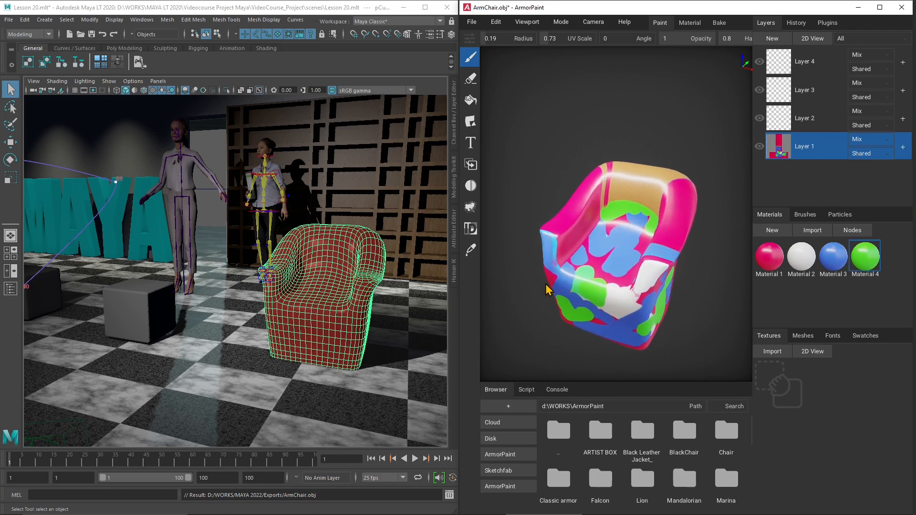
middle_click_drag(576, 316, 584, 315)
right_click_drag(582, 313, 586, 317)
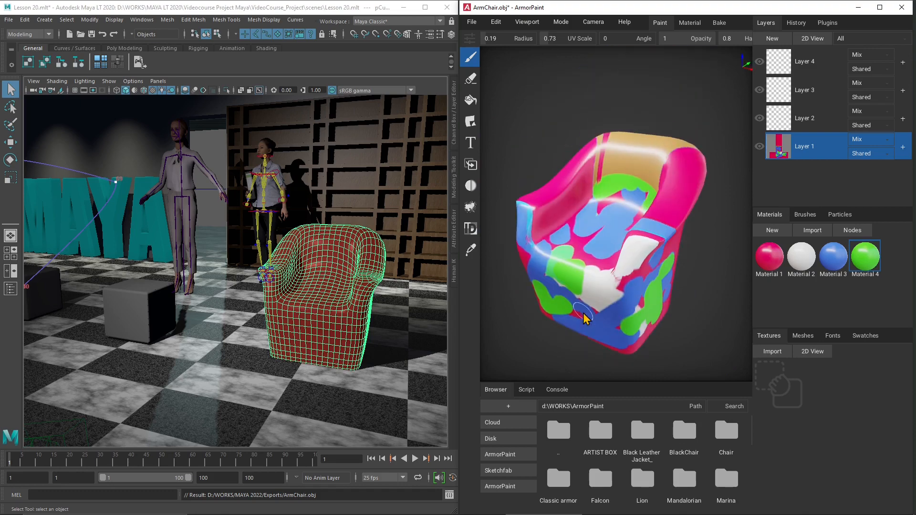
scroll(289, 297, "up", 3)
scroll(295, 311, "down", 3)
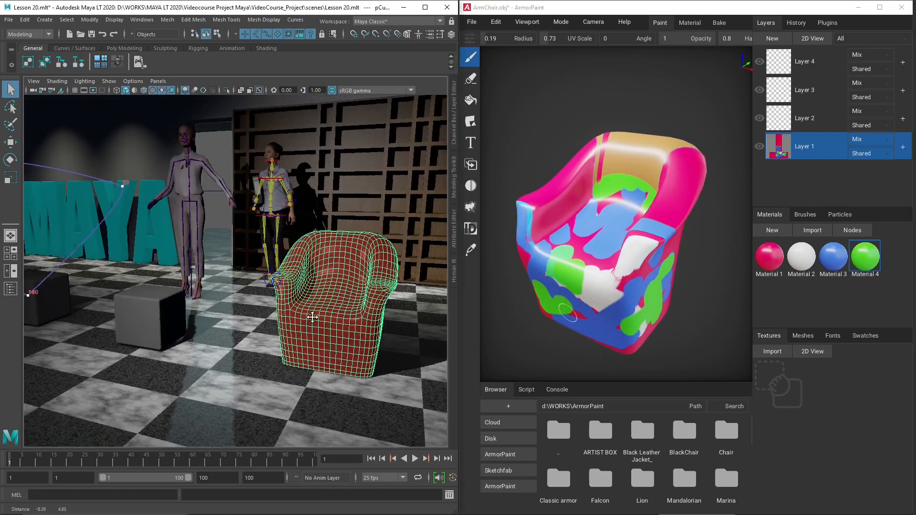
left_click_drag(296, 311, 317, 311, "alt")
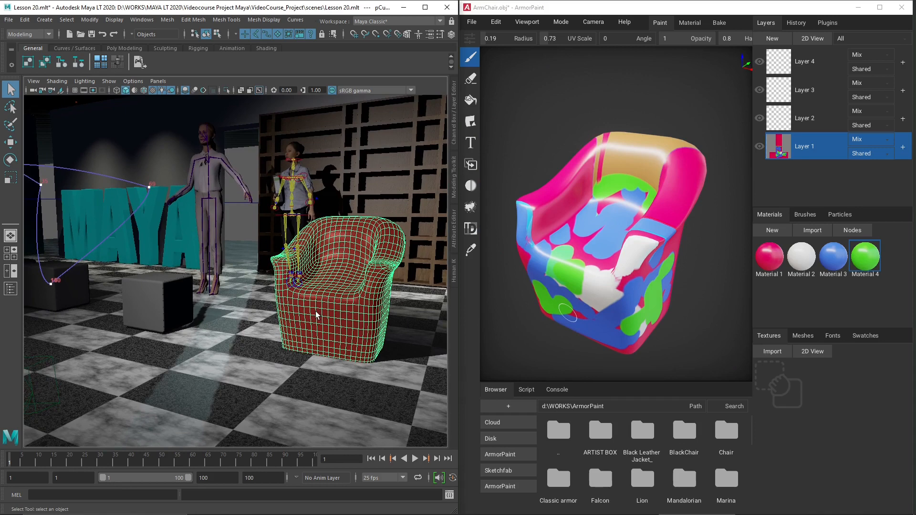